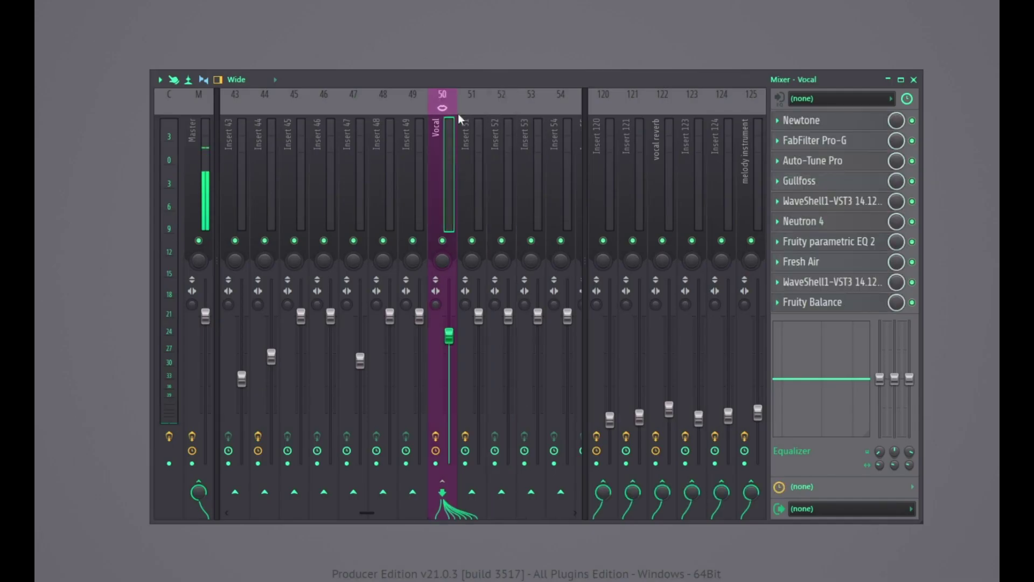
- Load FabFilter Pro-Q 3 into Insert 52's first effect slot, fed from the Vocal track
drag(457, 77, 450, 77)
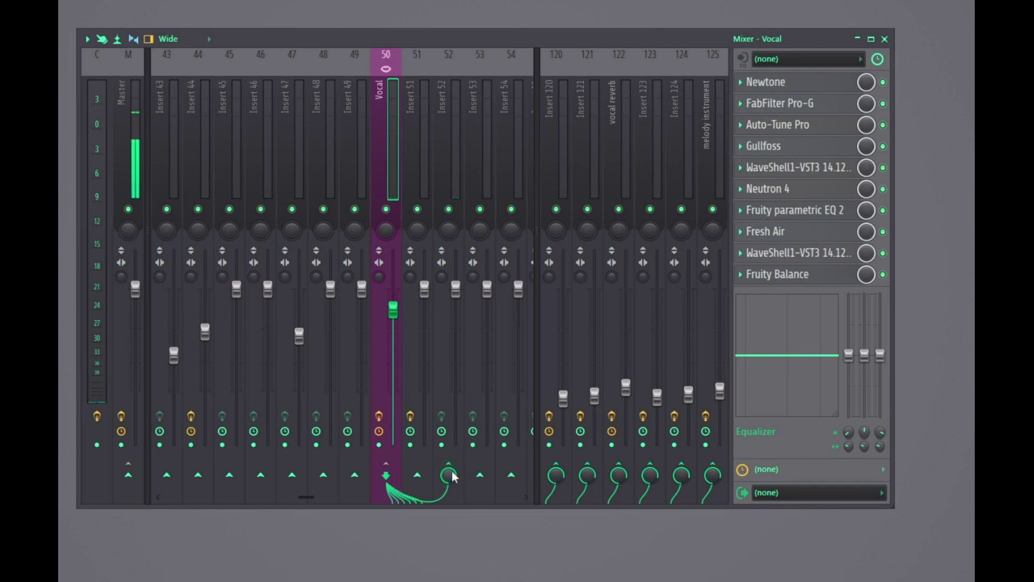
click(456, 163)
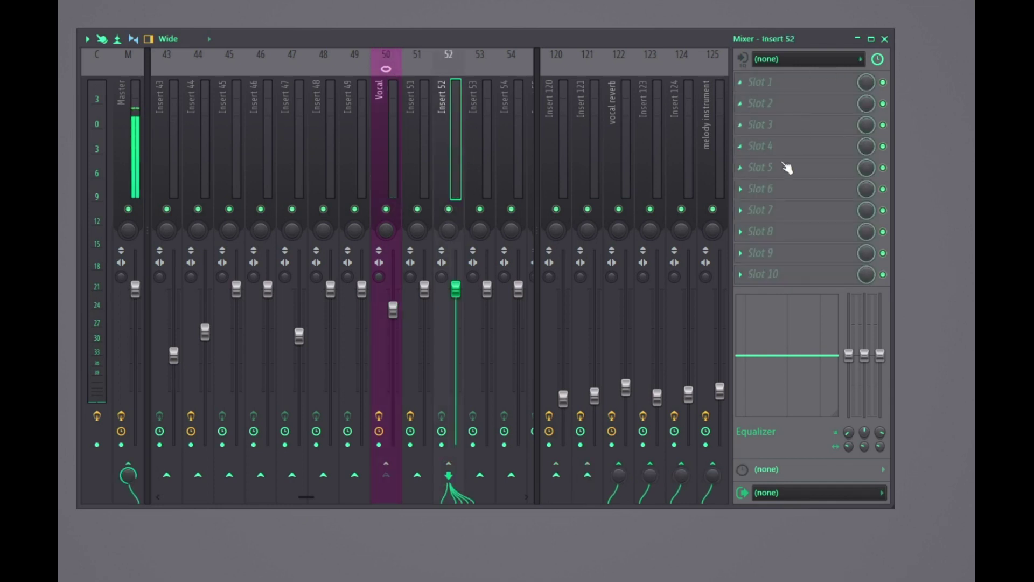
click(701, 156)
mouse_move(712, 168)
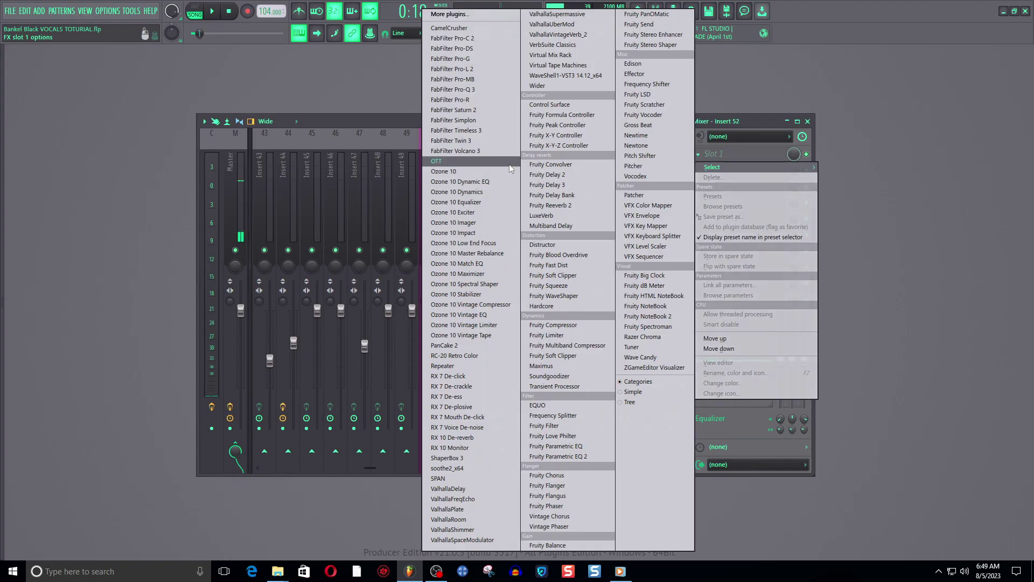
click(466, 90)
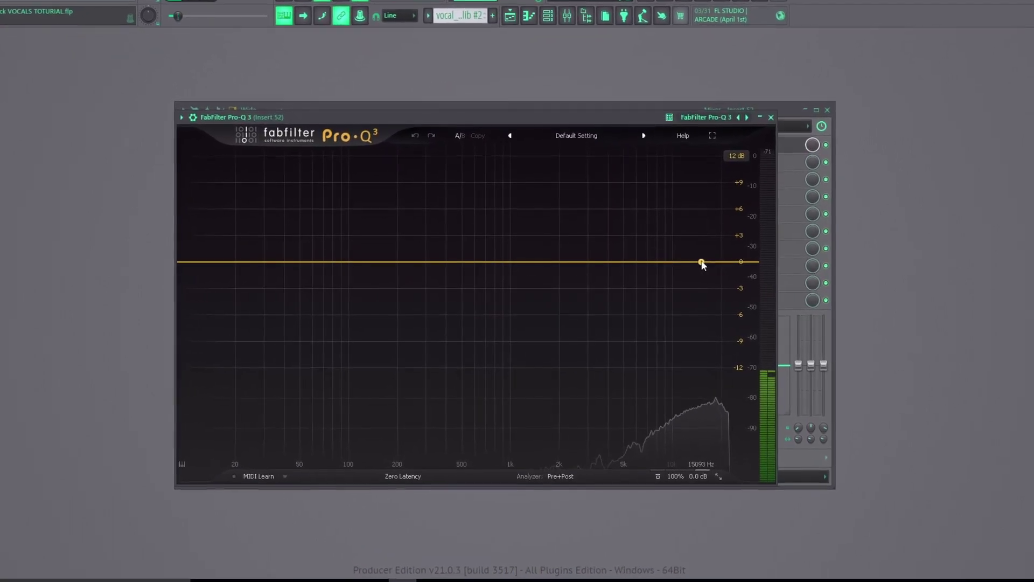
- Add a high-shelf band boosting about +8 dB near 11 kHz with Q around 6
drag(694, 266, 690, 223)
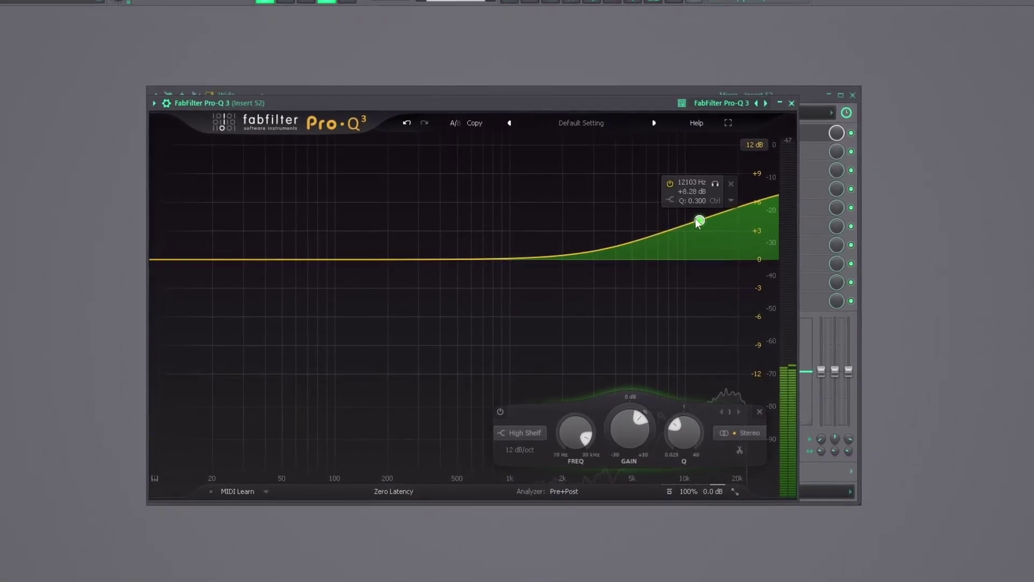
scroll(699, 223, up, 3)
scroll(700, 222, up, 3)
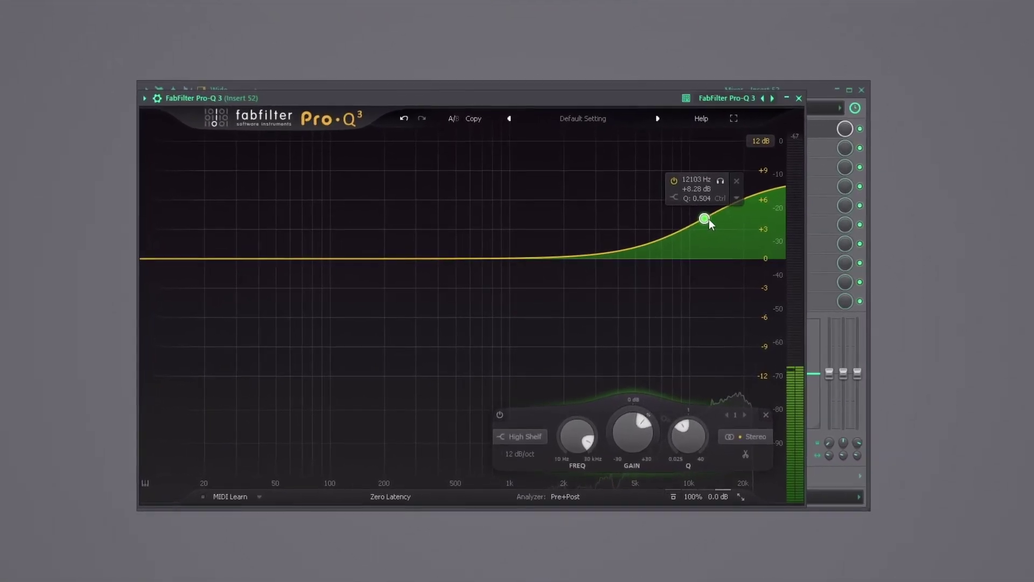
scroll(699, 223, up, 3)
scroll(700, 222, up, 3)
scroll(715, 216, up, 3)
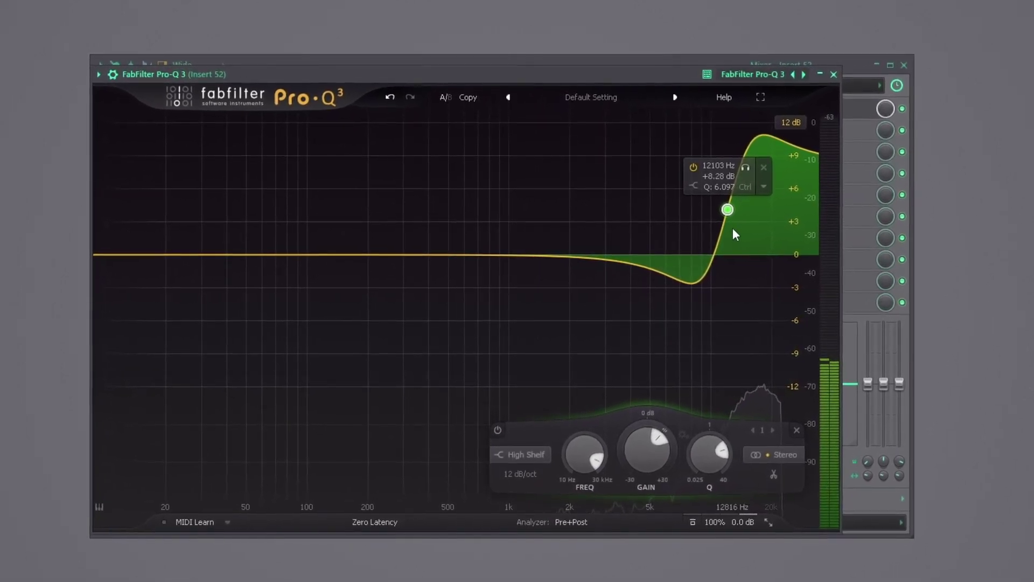
drag(728, 209, 728, 210)
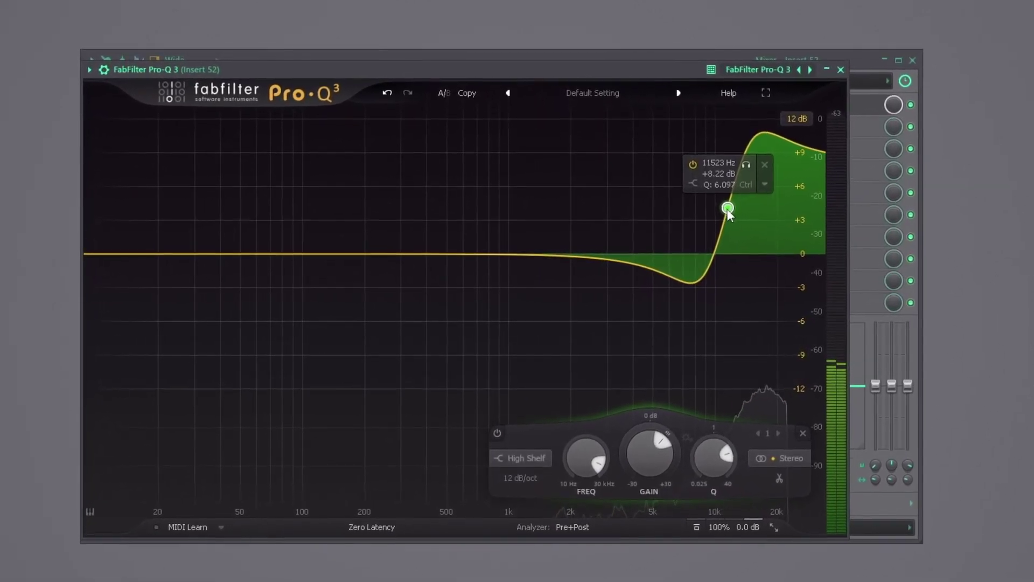